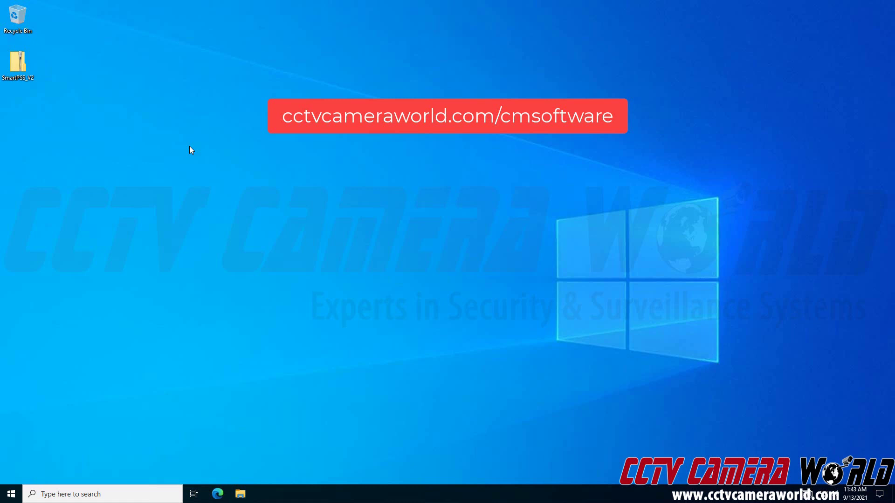
# Extract the SmartPSS zip to a SmartPSS_V2 desktop folder and select the SmartPSS v2 installer.
pyautogui.rightClick(19, 61)
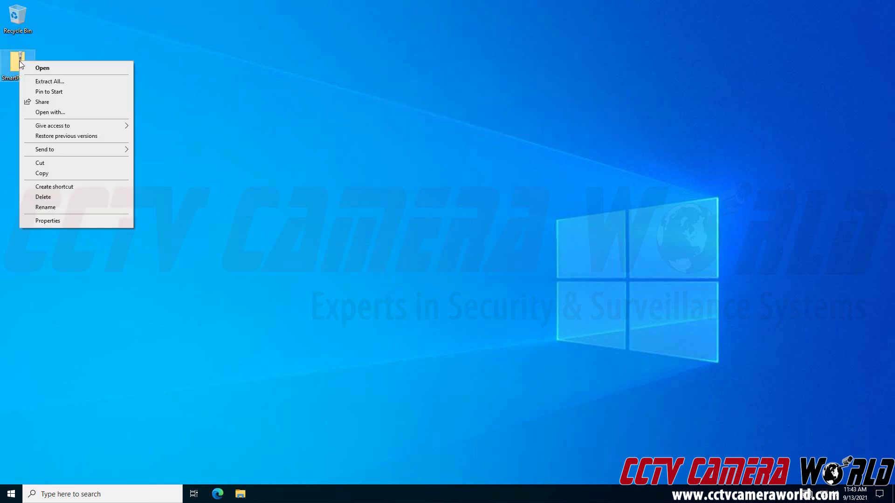
pyautogui.click(43, 83)
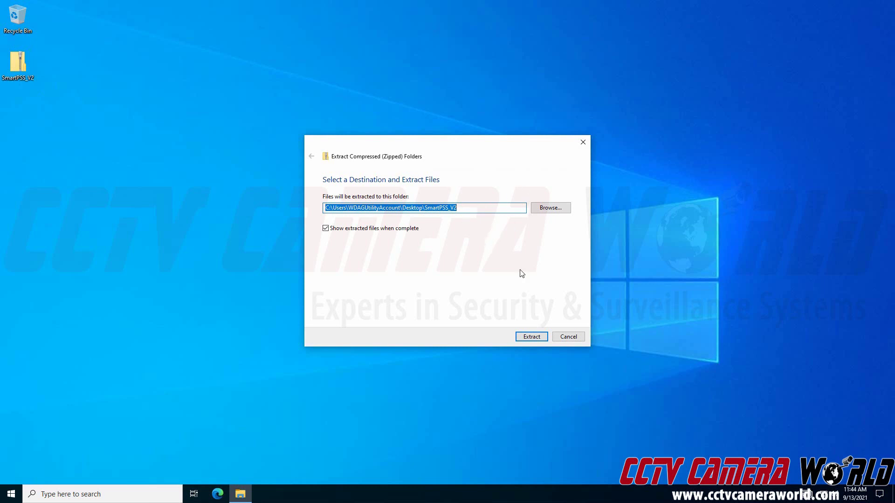
pyautogui.click(531, 337)
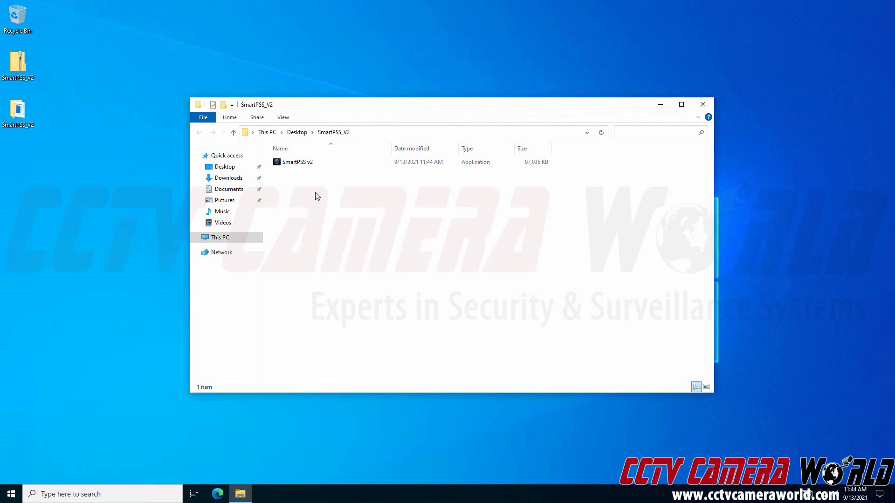
pyautogui.click(305, 168)
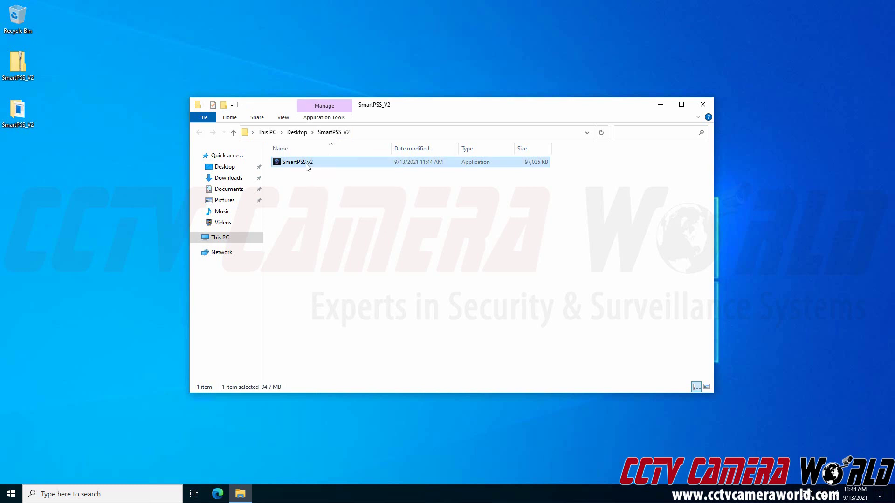
# Launch the SmartPSS v2 installer, accept the licence, and untick Storage Service so only SmartPSS installs.
pyautogui.doubleClick(308, 167)
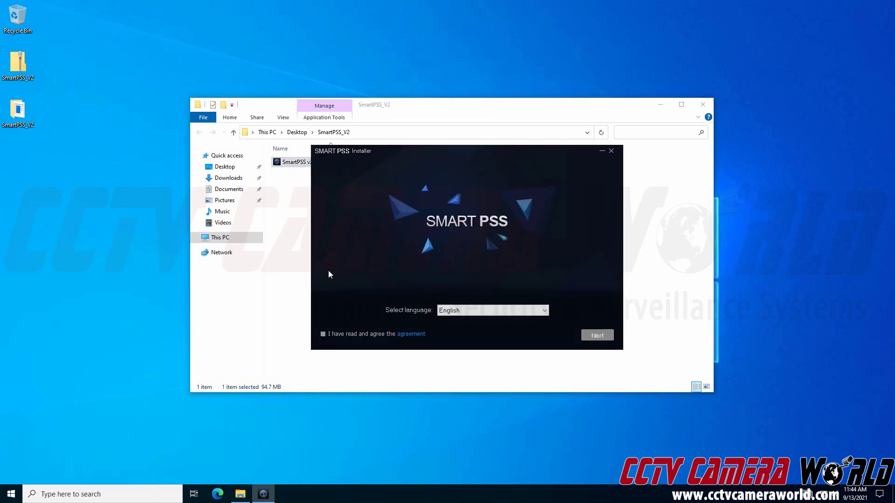
pyautogui.click(322, 333)
pyautogui.click(597, 335)
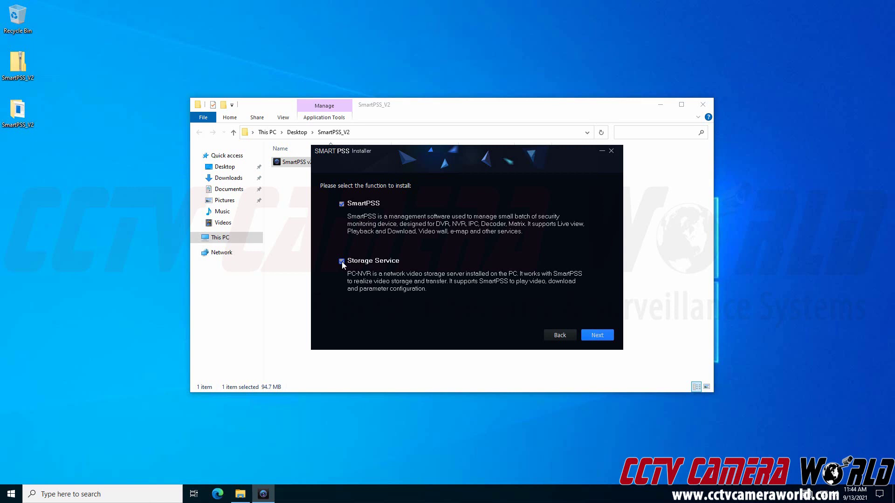
pyautogui.click(341, 261)
# Install SmartPSS to the default Program Files (x86) path and tick Run SmartPSS.
pyautogui.click(601, 336)
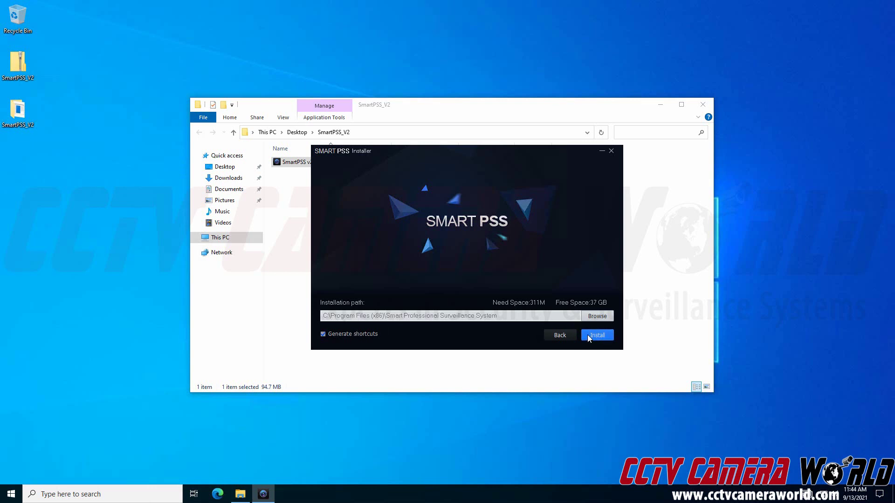
pyautogui.click(589, 335)
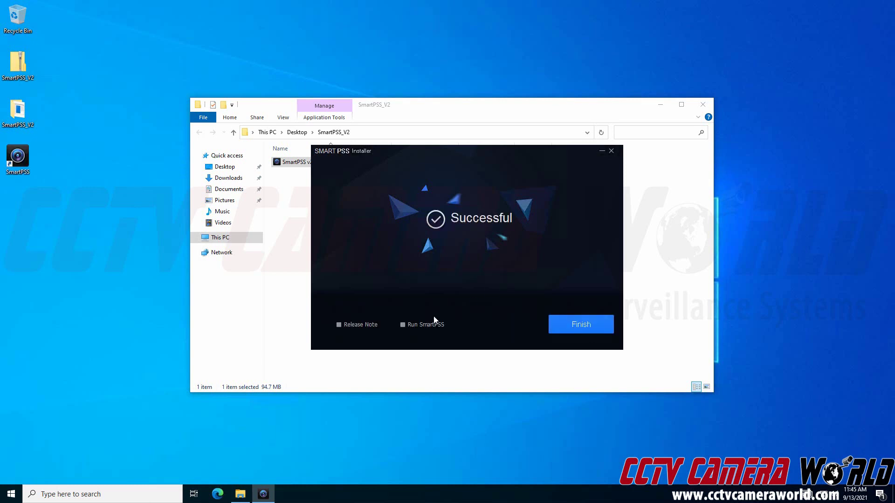
pyautogui.click(402, 325)
# Finish setup and allow SmartPSS through the firewall on private and public networks.
pyautogui.click(574, 328)
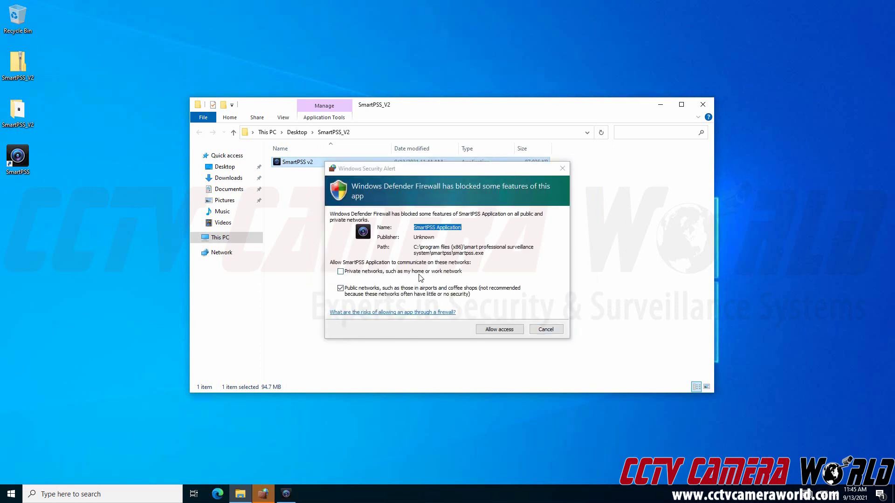
pyautogui.click(419, 274)
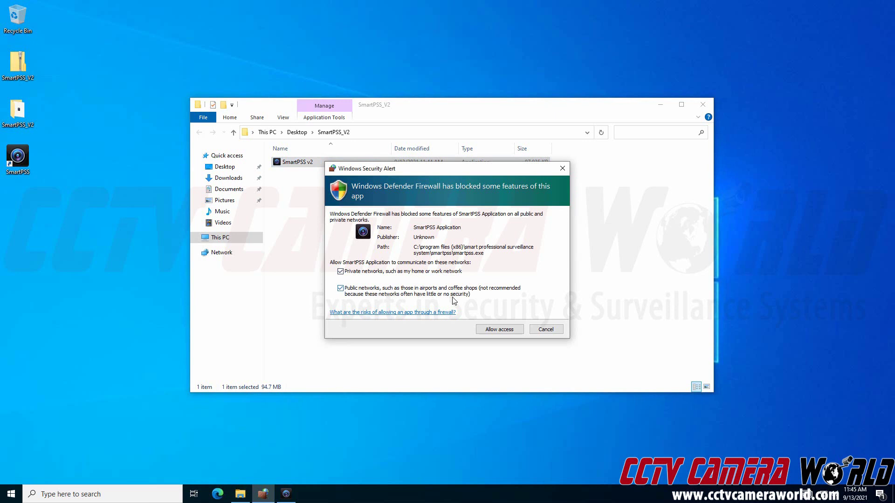
pyautogui.click(507, 332)
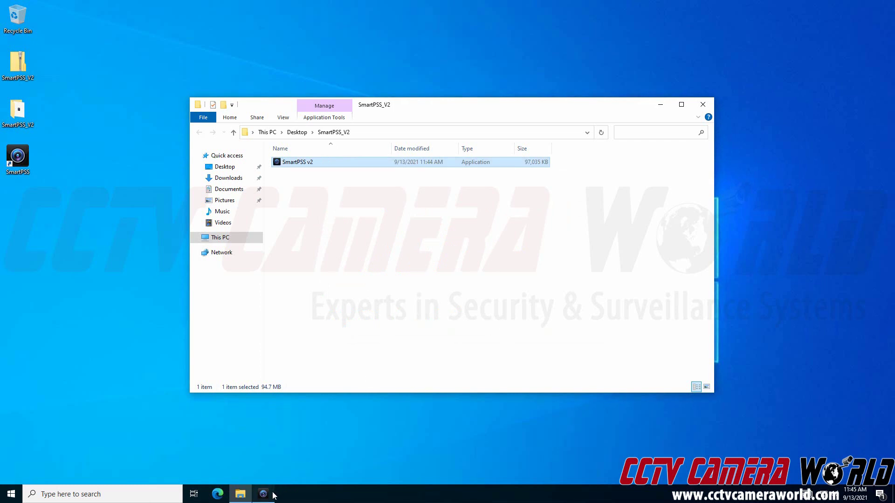
# Enter the admin password in Password and Confirm Password, and enable Auto Login after Registration.
pyautogui.click(445, 218)
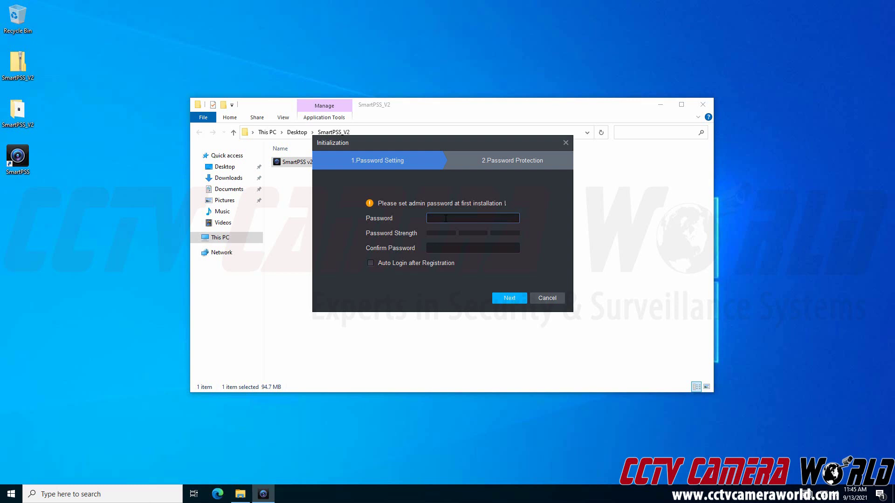
pyautogui.press('BackSpace')
pyautogui.press('BackSpace')
pyautogui.press('Tab')
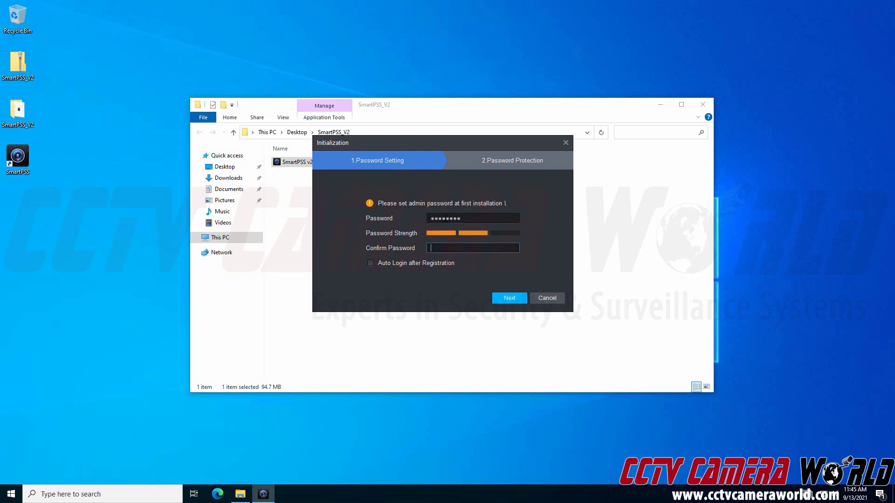
pyautogui.click(370, 263)
# Choose the first car colour and first thing learned to cook as security questions 1 and 2.
pyautogui.click(509, 298)
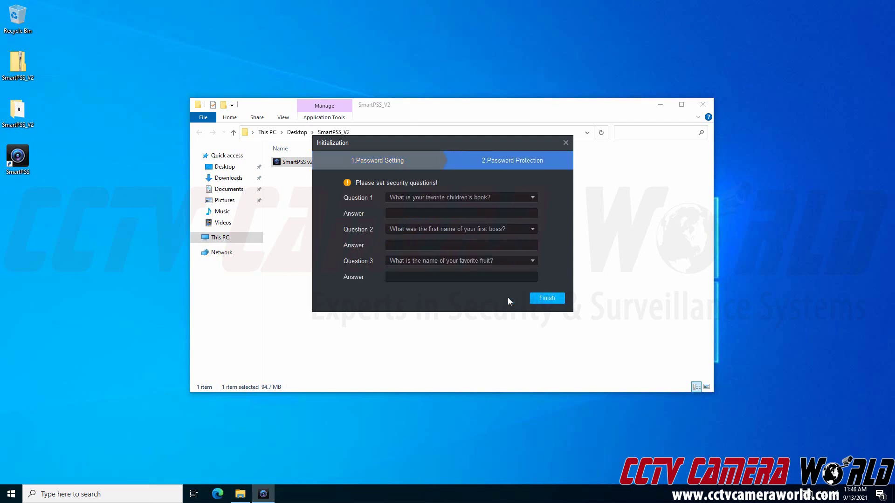
pyautogui.click(473, 196)
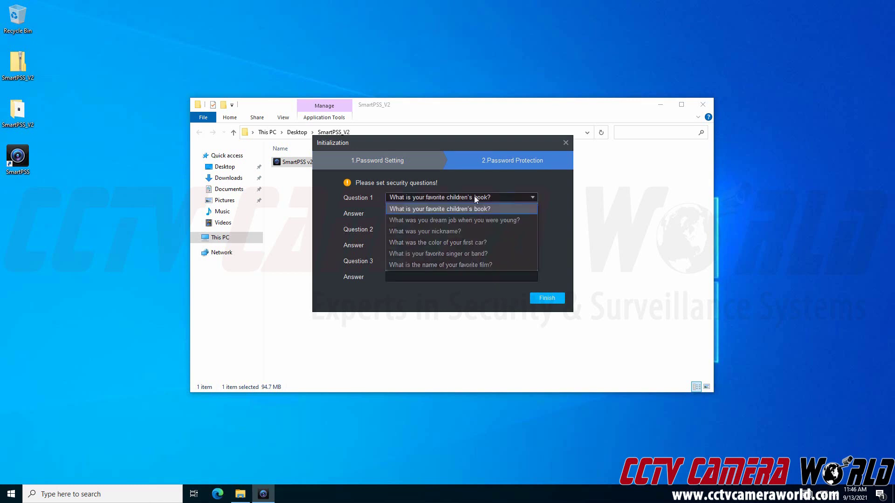
pyautogui.click(471, 246)
pyautogui.click(469, 229)
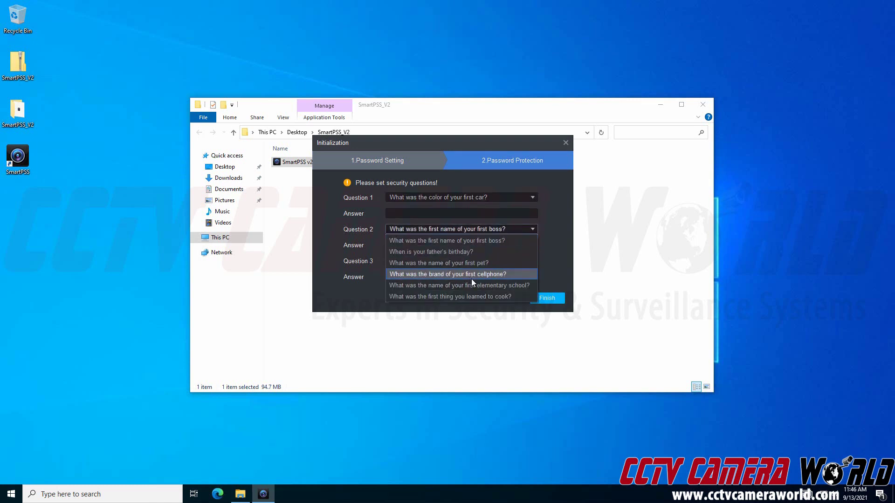
pyautogui.click(468, 296)
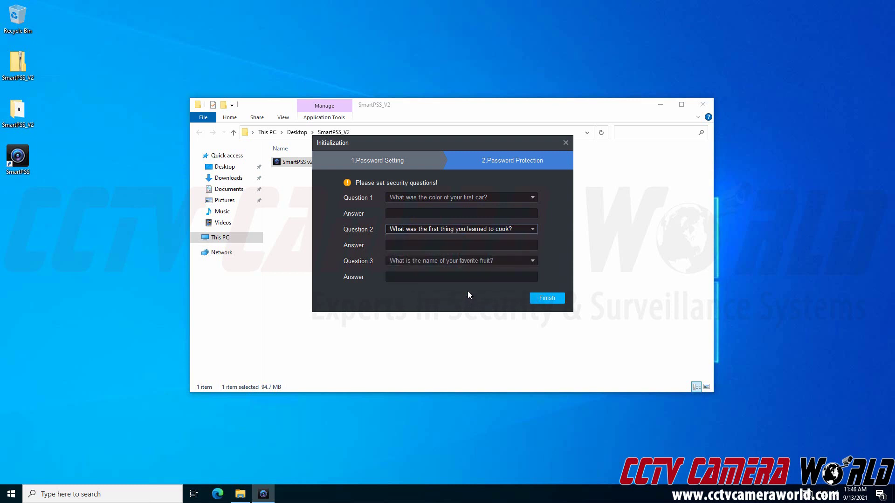
# Fill in answers to all three security questions.
pyautogui.click(442, 216)
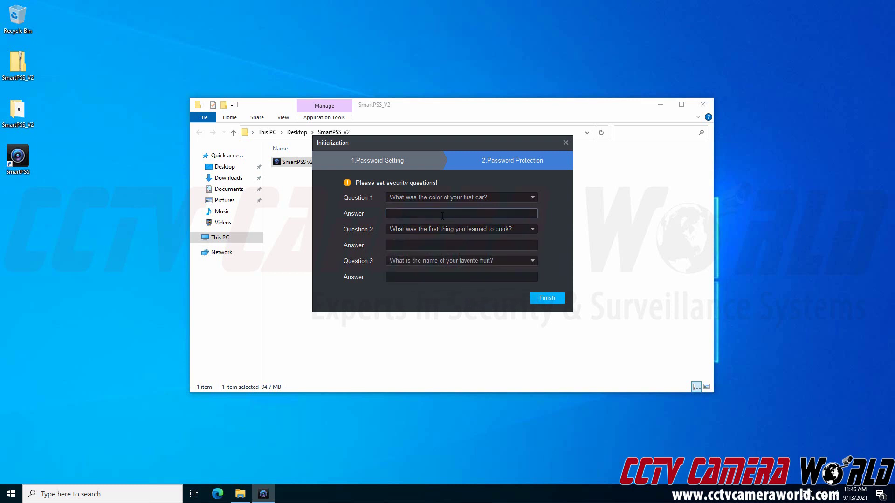
pyautogui.press('Tab')
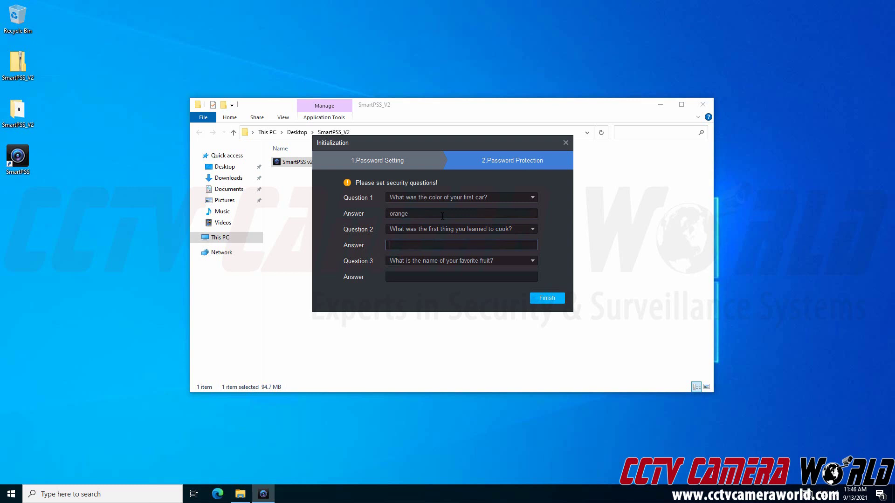
pyautogui.press('Tab')
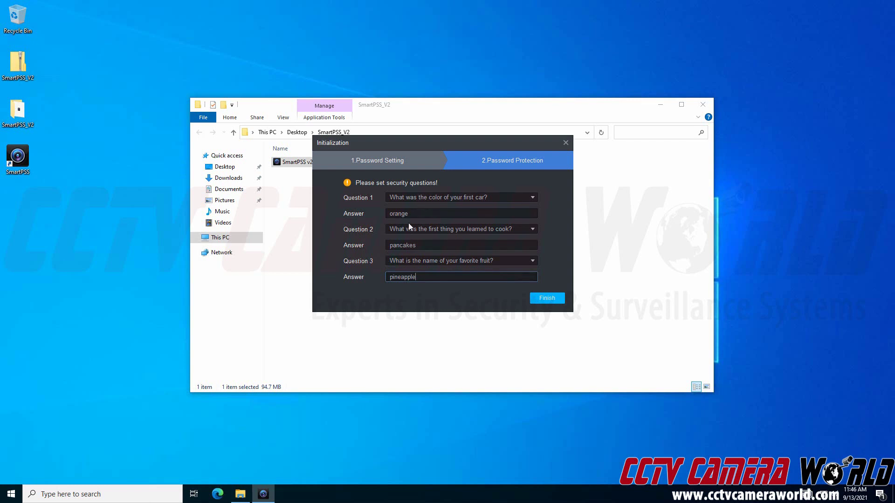
# Finish initialization, close the welcome popup, and restore SmartPSS from full screen to a window.
pyautogui.click(550, 301)
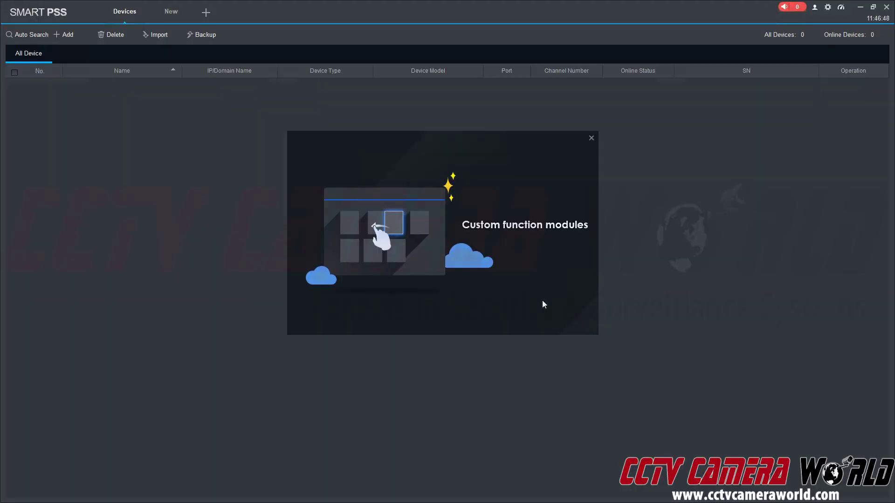
pyautogui.click(590, 138)
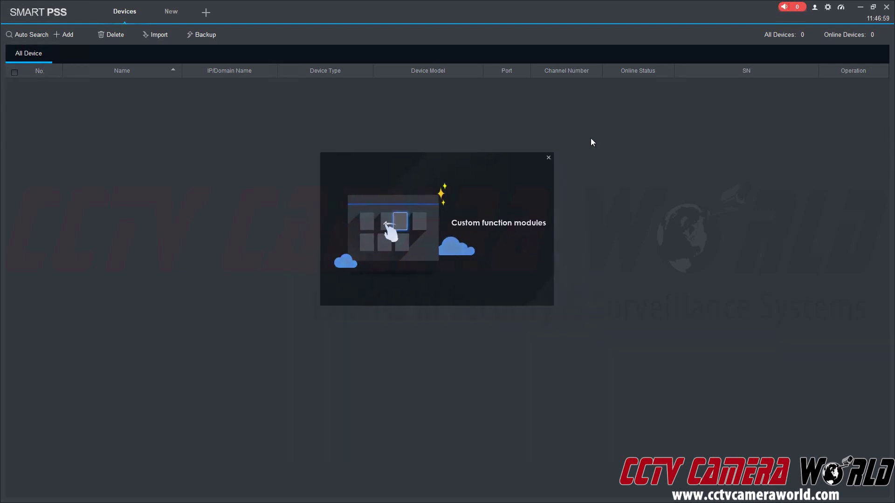
pyautogui.click(873, 8)
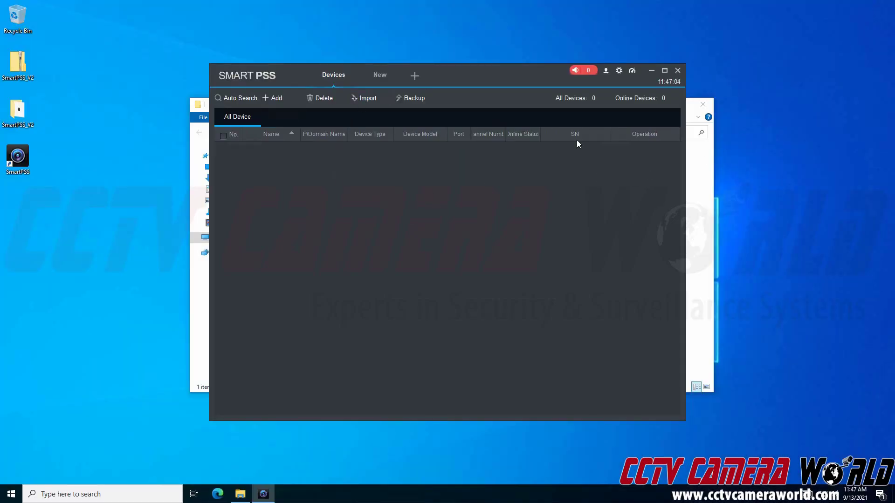